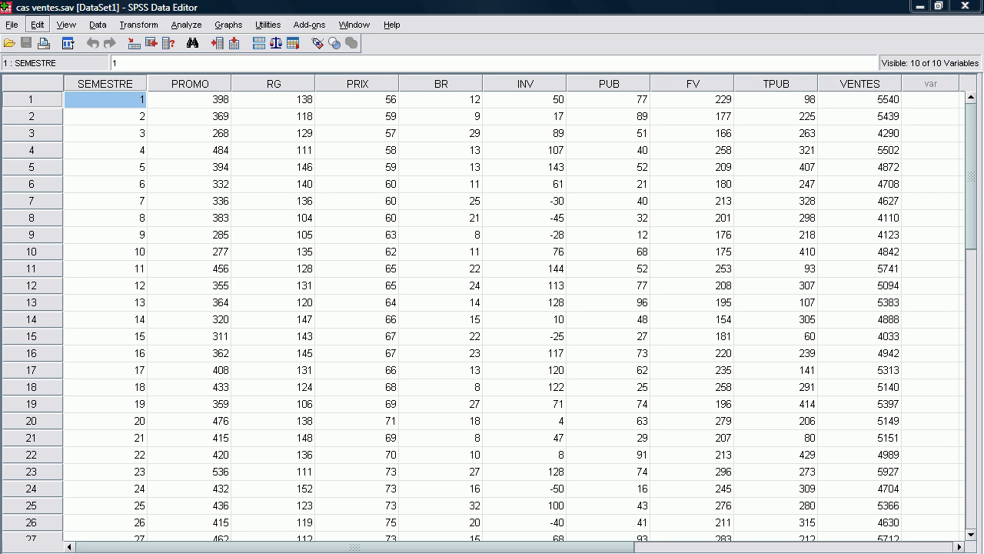
# Start a linear regression with all previous settings reset and assign VENTES as the dependent variable.
pyautogui.click(187, 24)
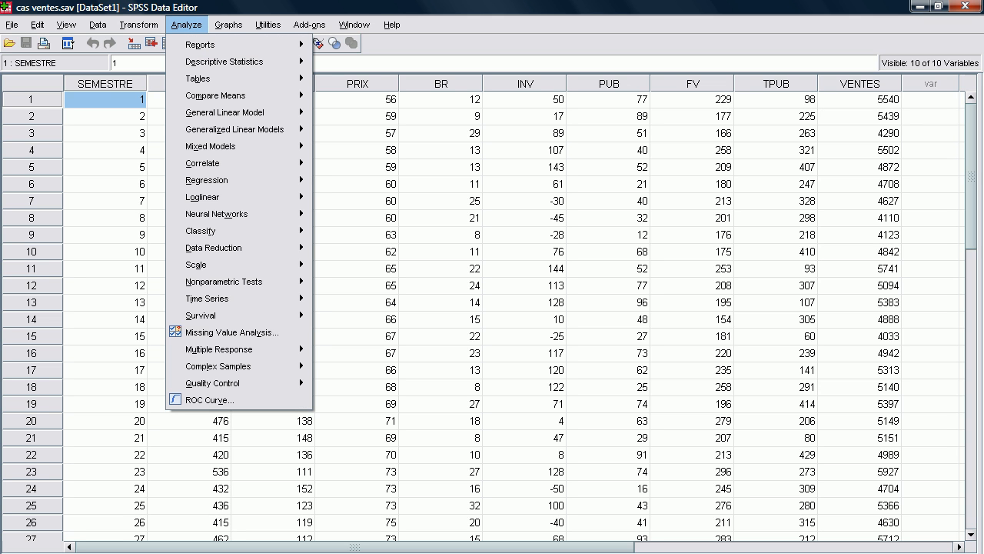
pyautogui.moveTo(207, 180)
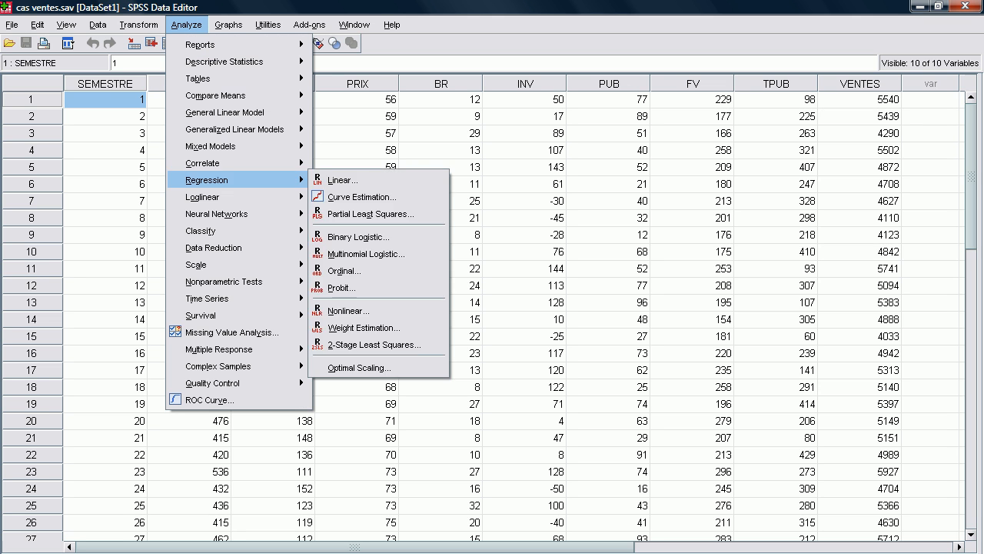
pyautogui.click(342, 180)
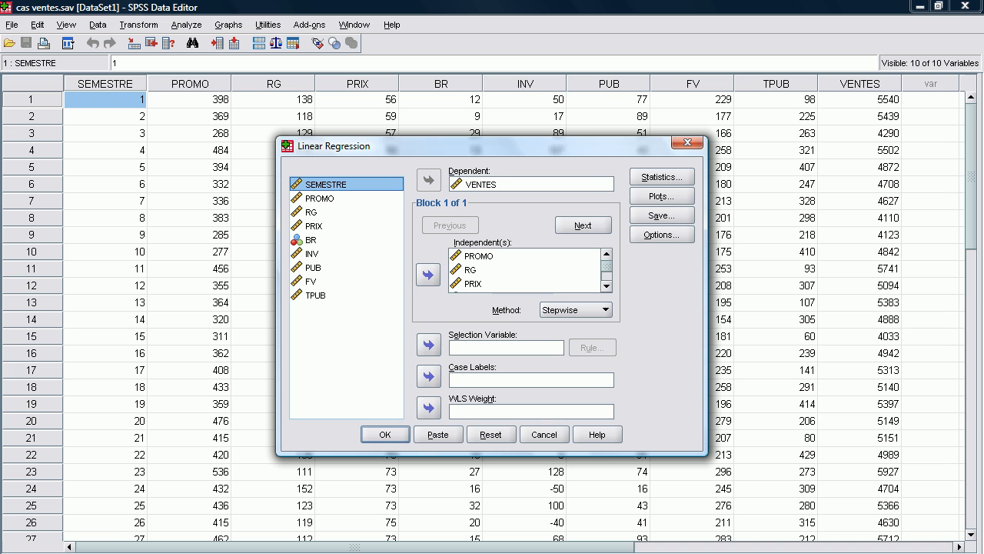
pyautogui.click(490, 435)
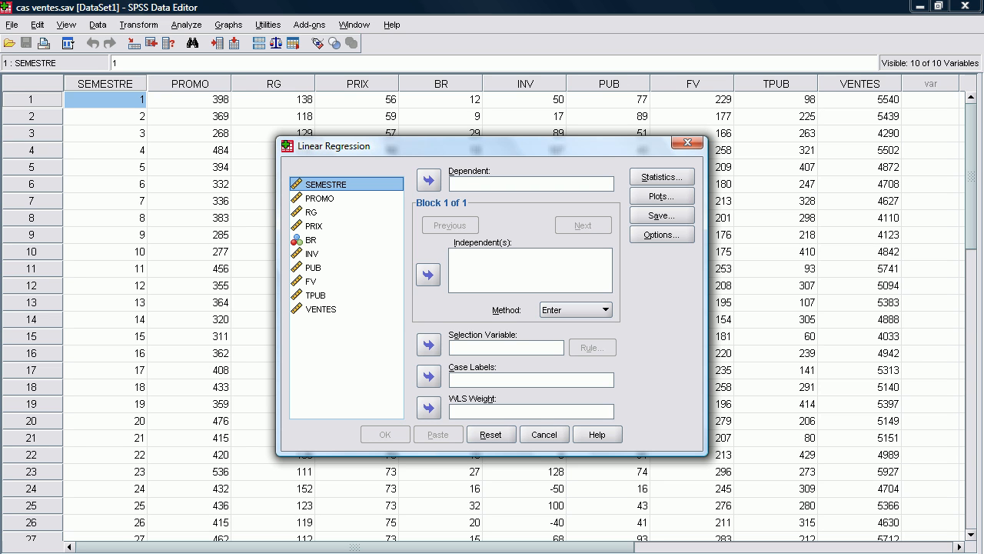
pyautogui.click(321, 310)
pyautogui.click(429, 180)
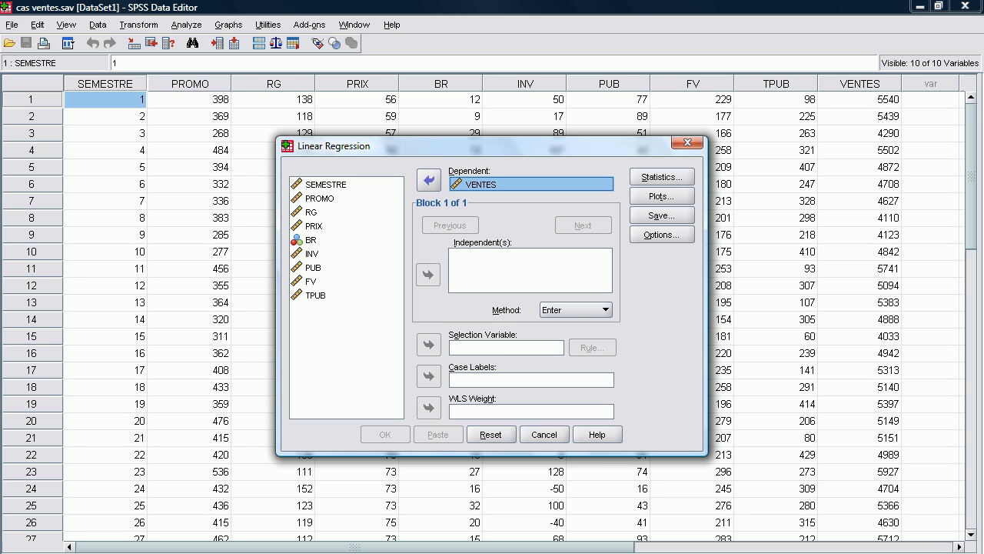
# Add INV and BR as the independent variables of the first block.
pyautogui.click(314, 268)
pyautogui.click(312, 254)
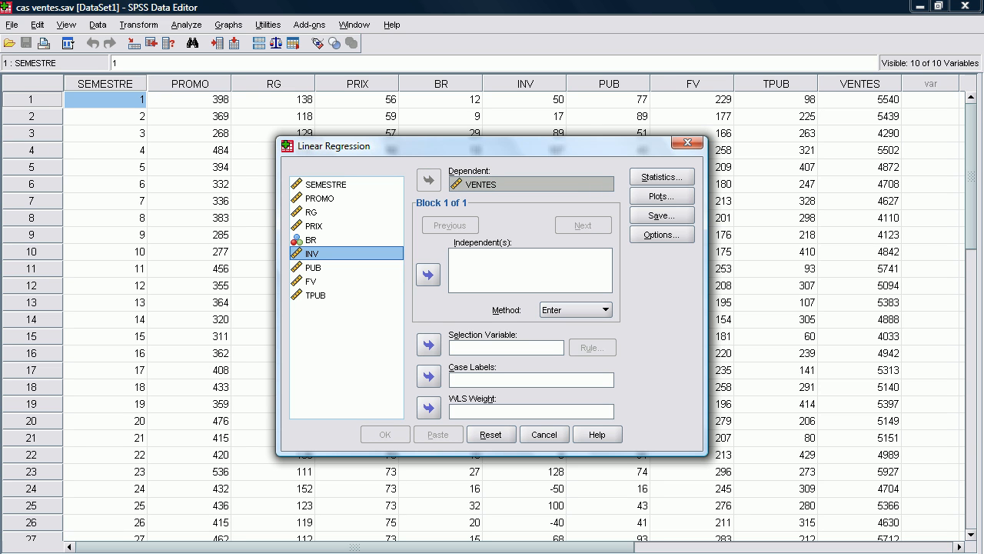
pyautogui.click(428, 274)
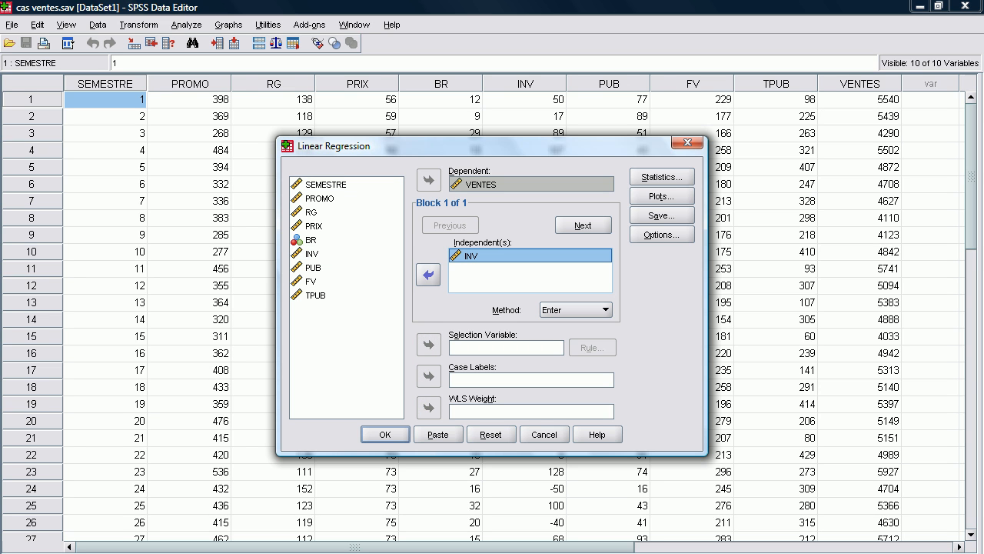
pyautogui.click(310, 240)
pyautogui.click(429, 274)
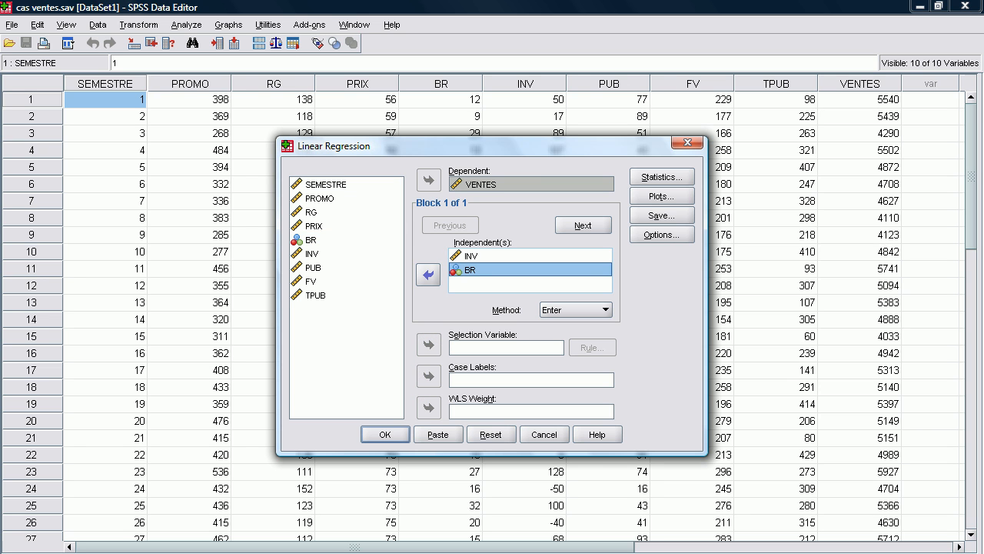
# Create a second block of independent variables containing PROMO, PUB, TPUB and PRIX.
pyautogui.click(583, 225)
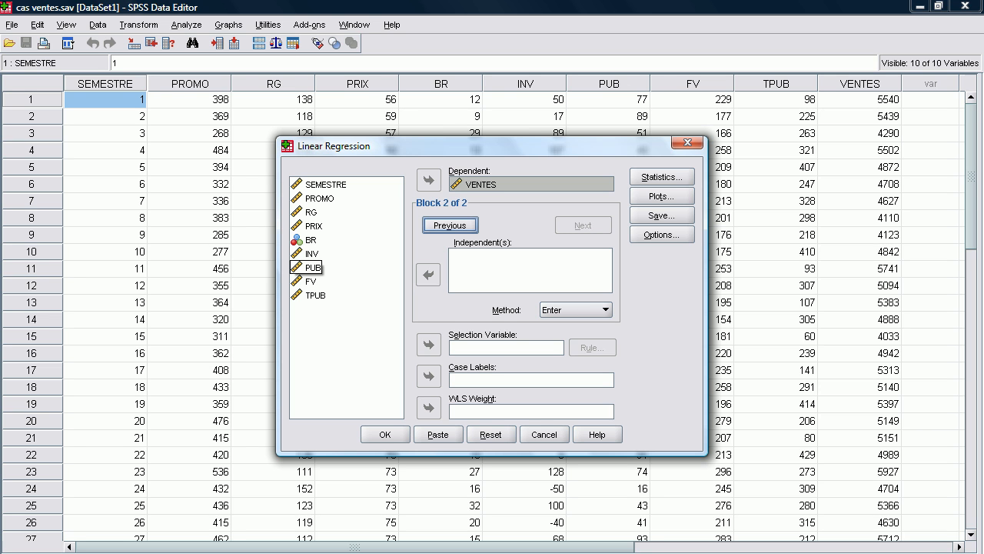
pyautogui.click(320, 198)
pyautogui.click(429, 275)
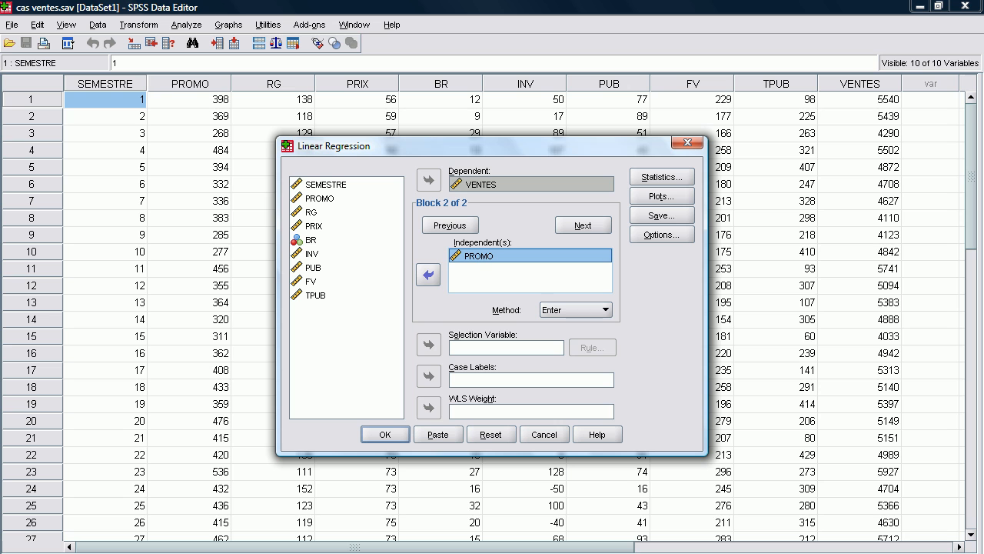
pyautogui.click(313, 267)
pyautogui.click(429, 275)
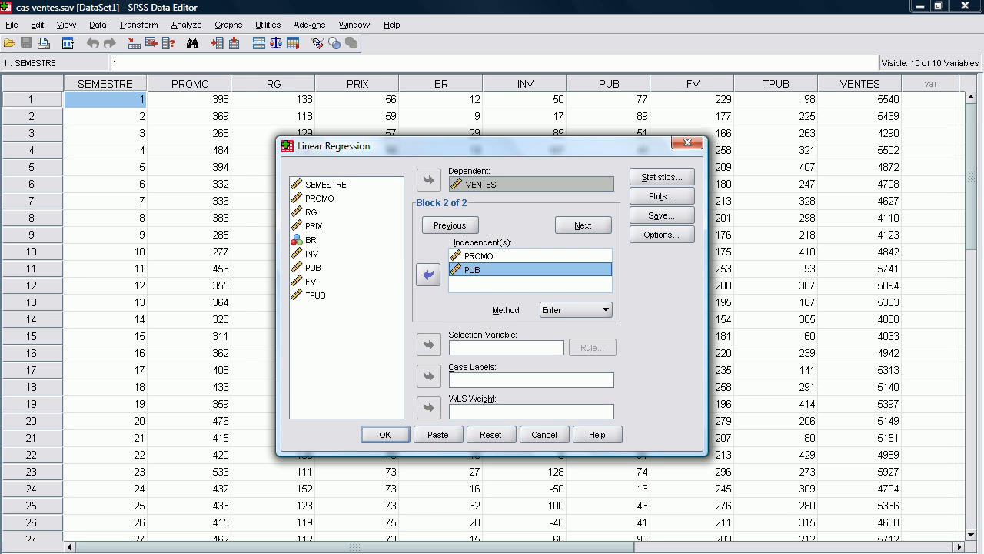
pyautogui.click(316, 295)
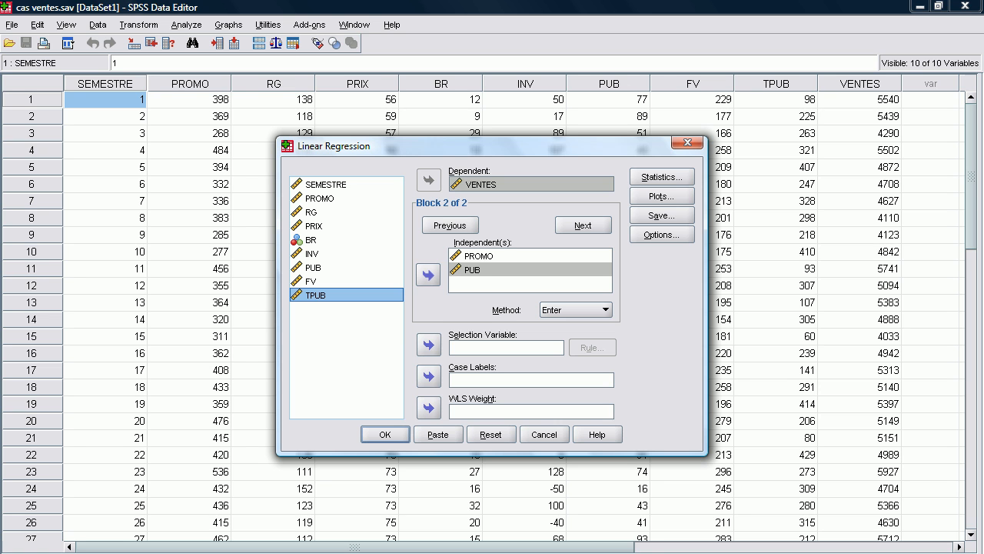
pyautogui.click(428, 275)
pyautogui.click(313, 226)
pyautogui.click(429, 275)
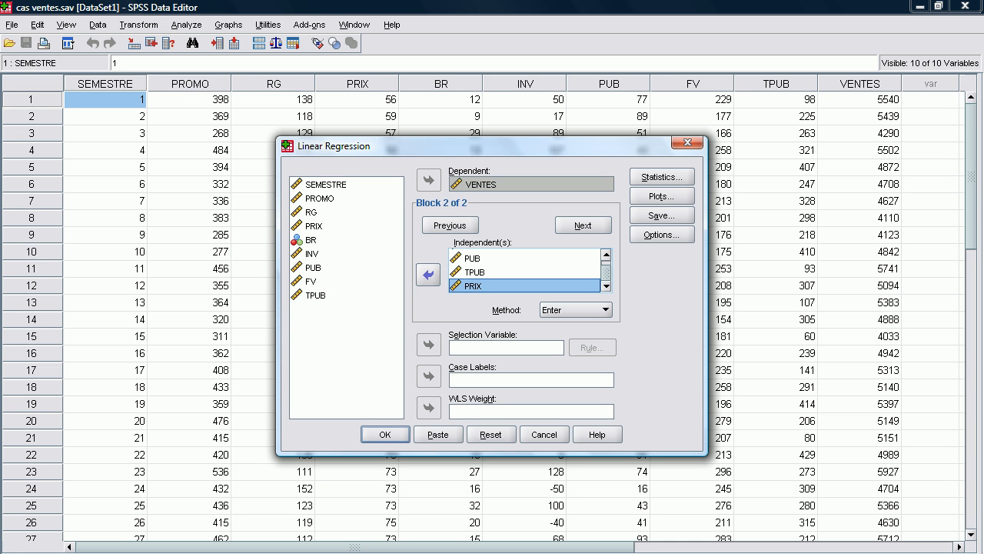
# Create a third block with RG and FV as independent variables.
pyautogui.click(583, 225)
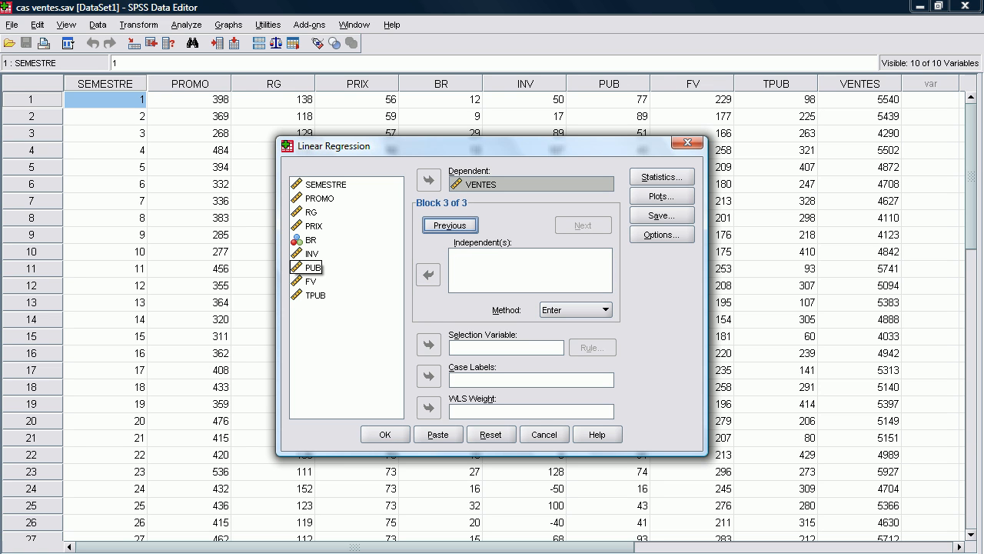
pyautogui.click(311, 213)
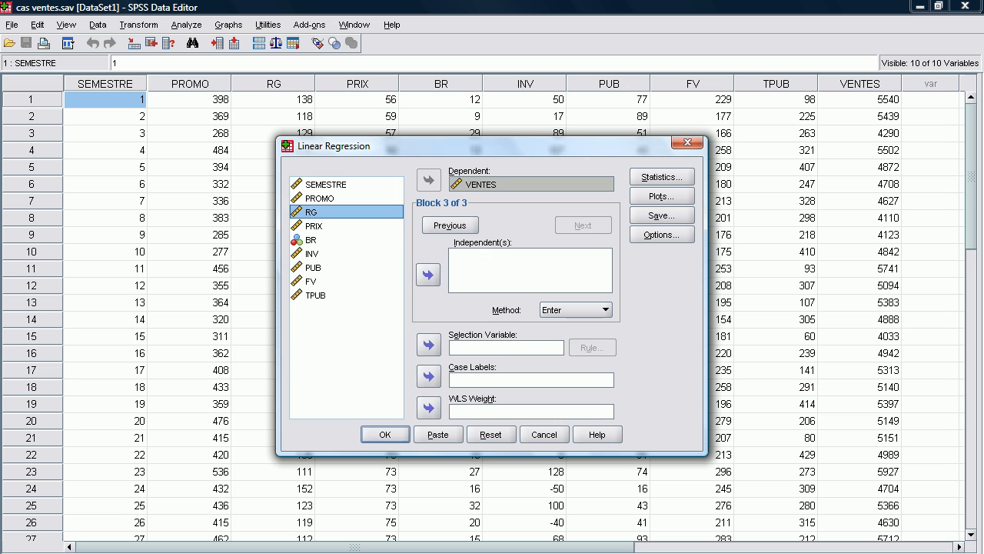
pyautogui.click(429, 274)
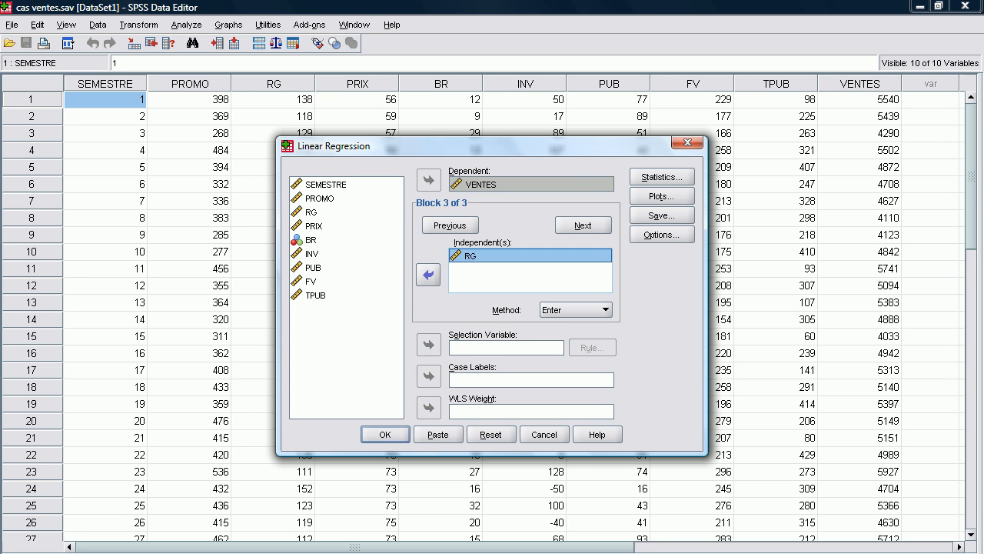
pyautogui.click(311, 282)
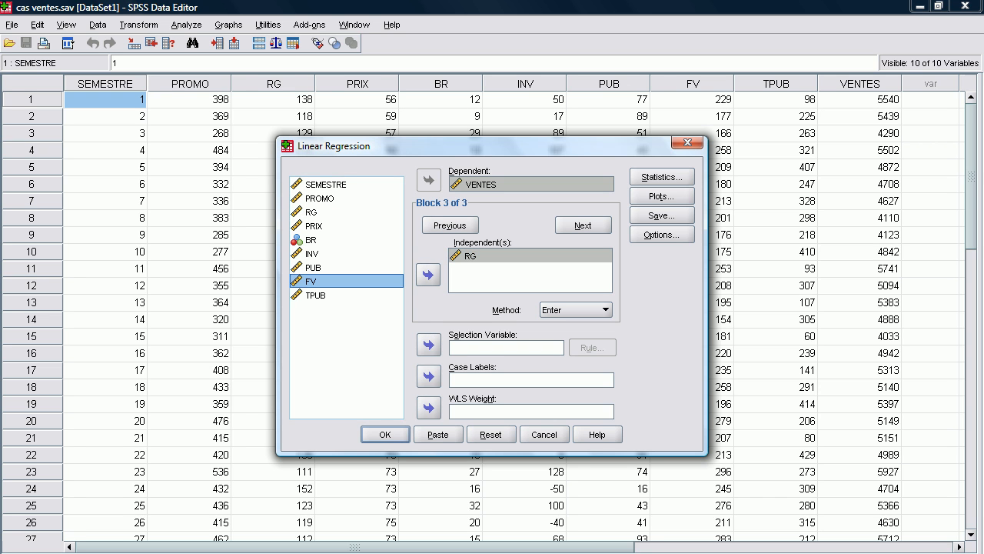
pyautogui.click(429, 275)
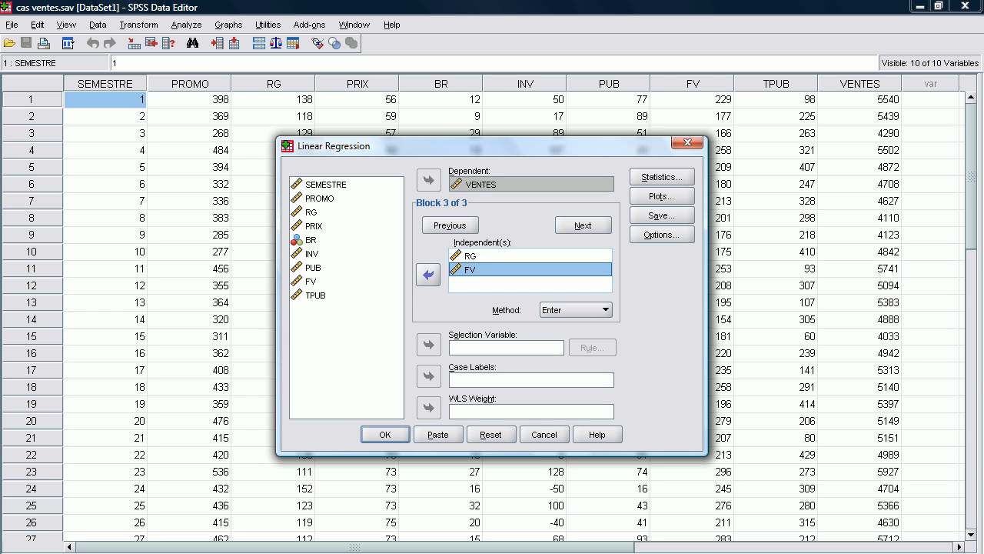
# Include R squared change, descriptives, collinearity diagnostics and the Durbin-Watson test in the regression statistics.
pyautogui.click(662, 177)
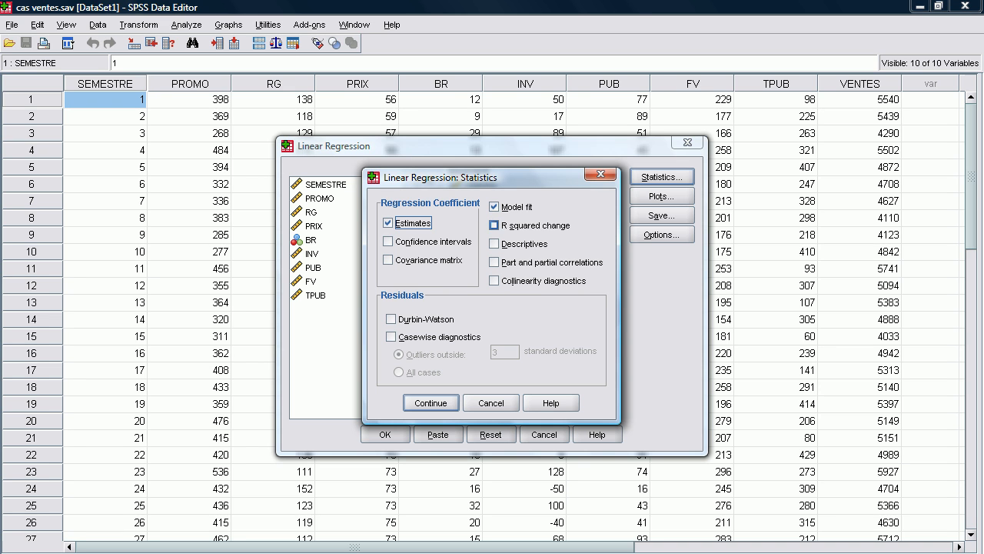
pyautogui.click(494, 225)
pyautogui.click(494, 244)
pyautogui.click(494, 281)
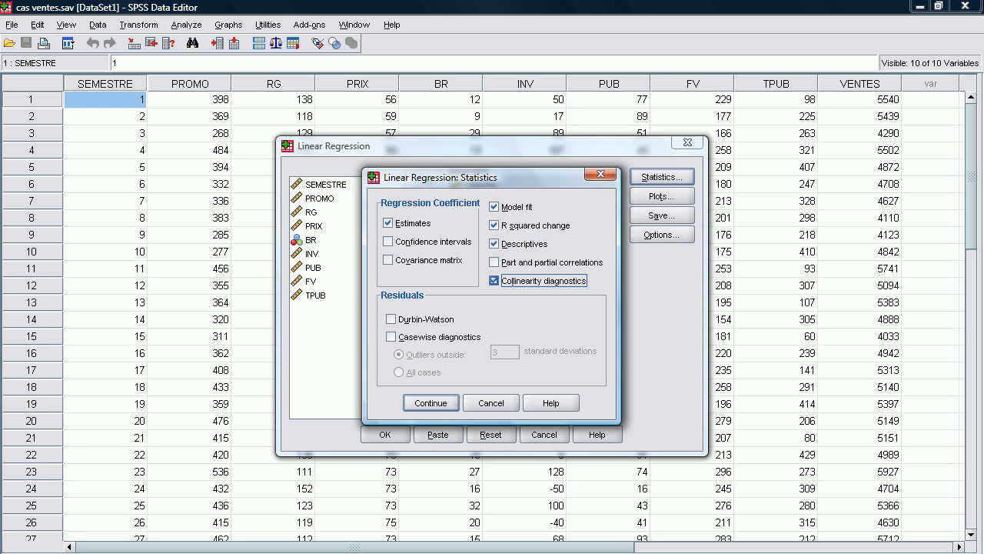
pyautogui.click(390, 319)
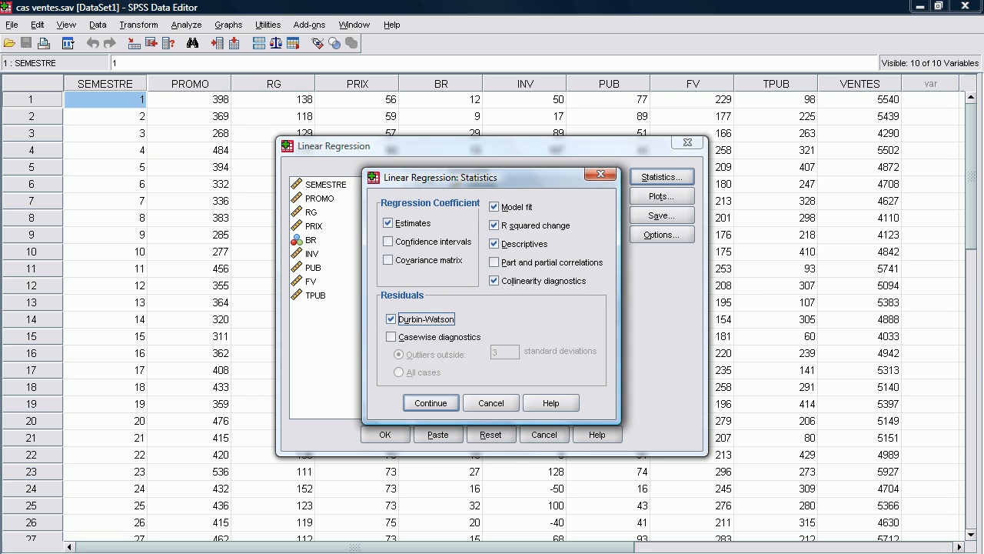
pyautogui.press('Return')
# Set up a residual scatterplot with *ZRESID on Y and *ZPRED on X, plus a histogram, normal probability plot and all partial plots.
pyautogui.click(661, 196)
pyautogui.click(363, 226)
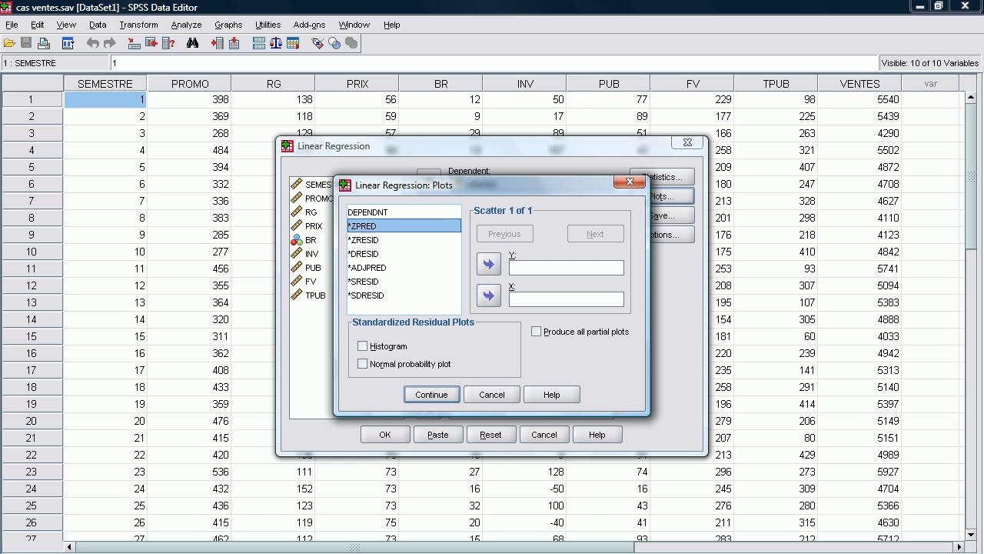
pyautogui.click(488, 296)
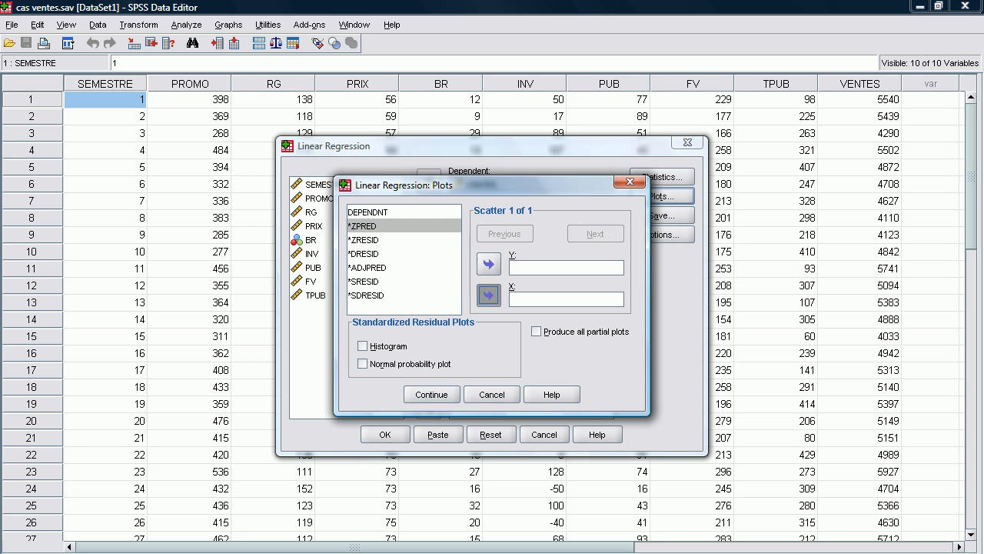
pyautogui.click(364, 240)
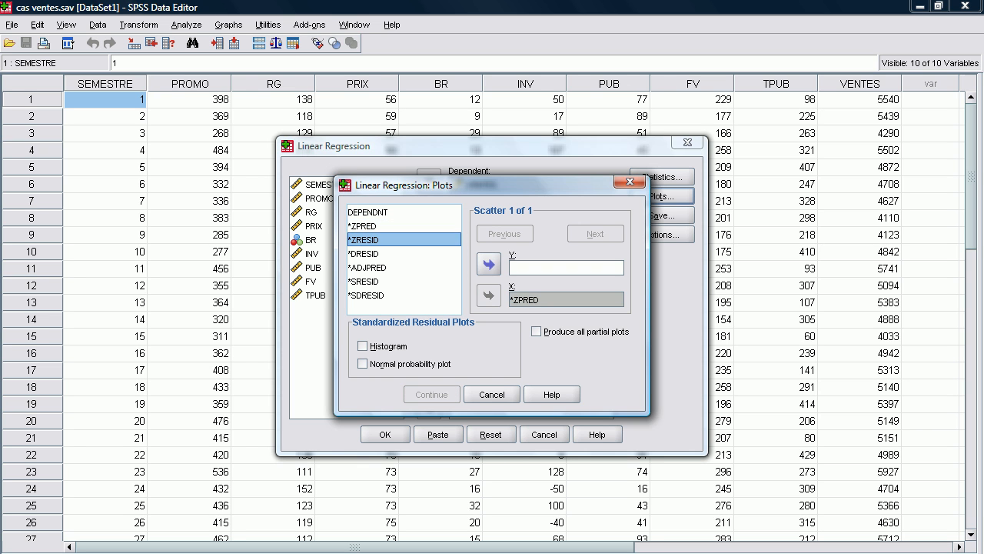
pyautogui.click(488, 263)
pyautogui.click(362, 346)
pyautogui.click(363, 363)
pyautogui.click(536, 331)
pyautogui.click(431, 395)
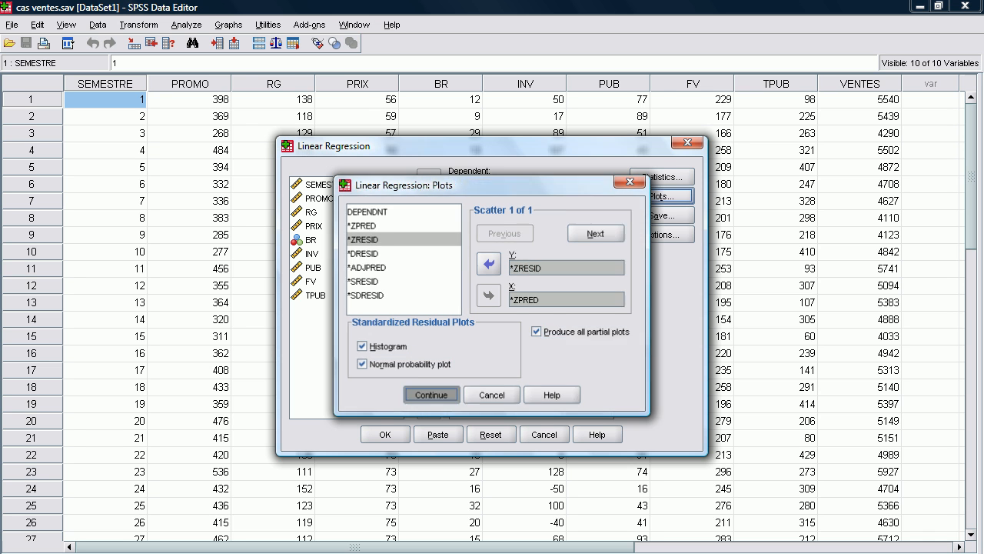
# Set missing values to be excluded pairwise and run the regression.
pyautogui.click(662, 234)
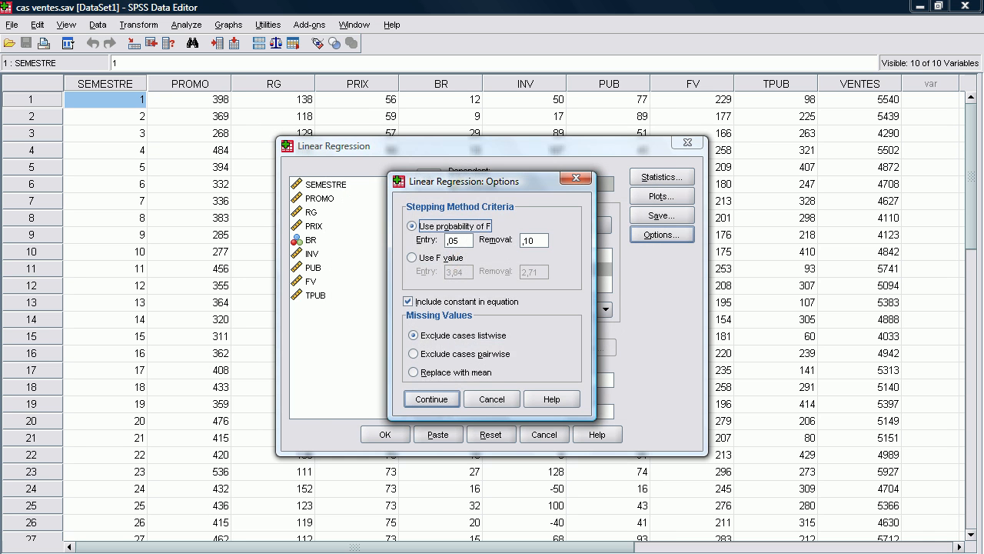
pyautogui.click(414, 354)
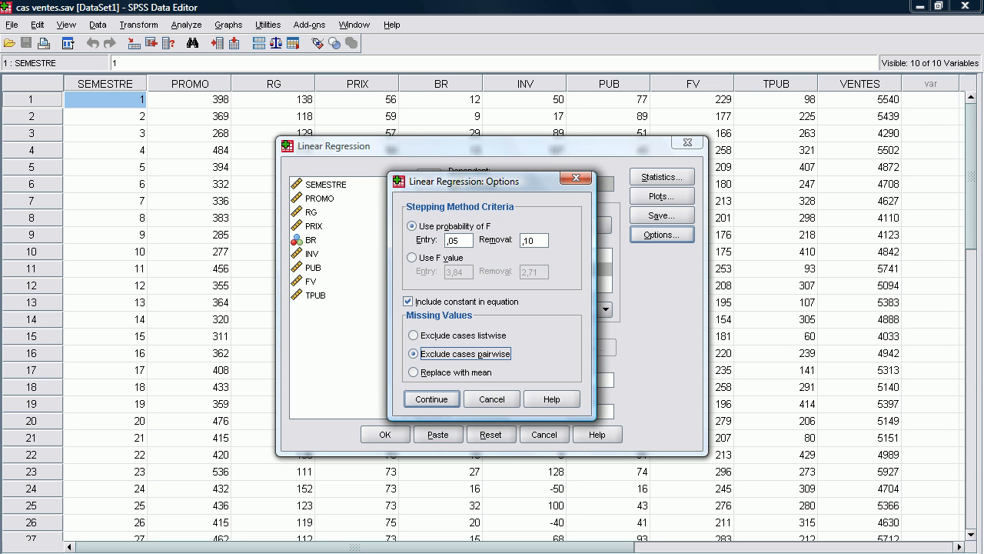
pyautogui.press('Return')
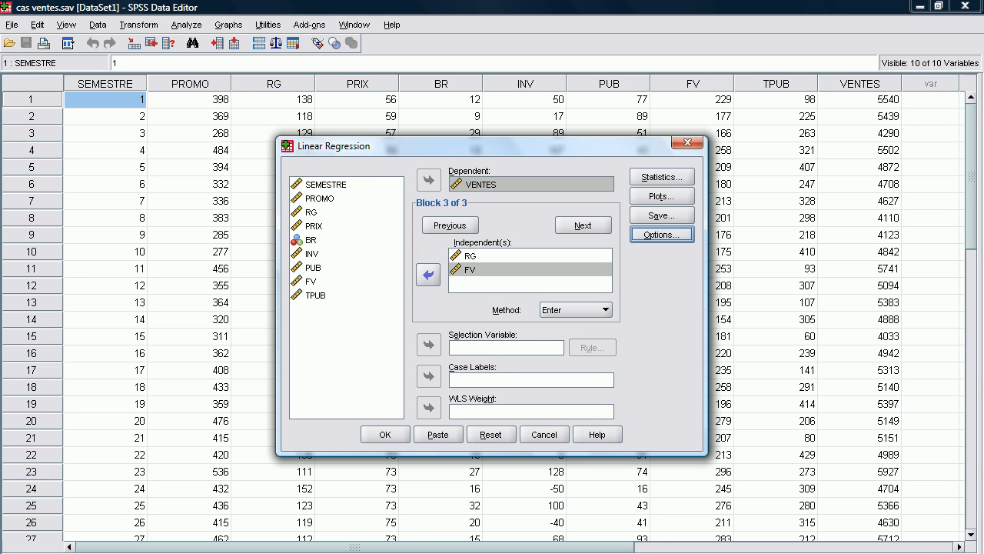
pyautogui.click(386, 435)
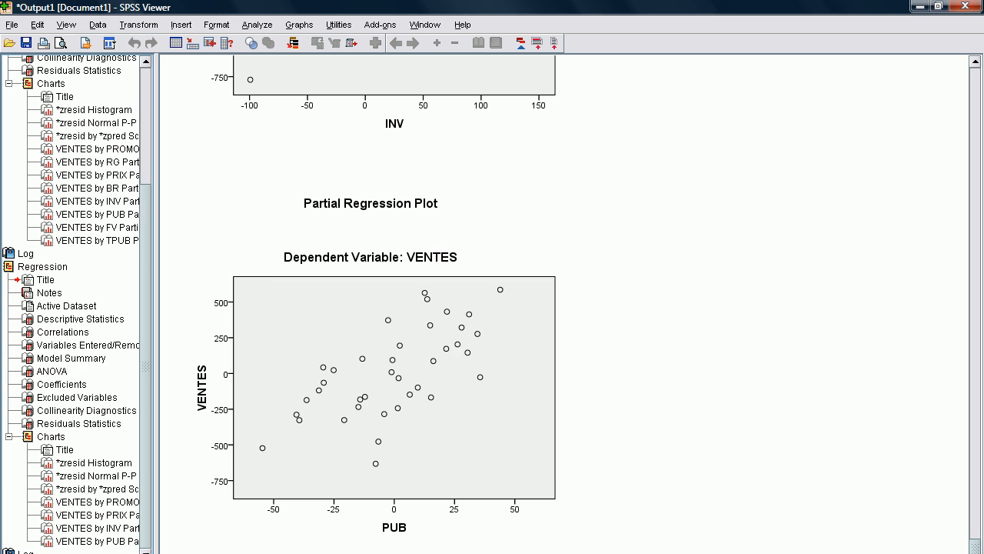